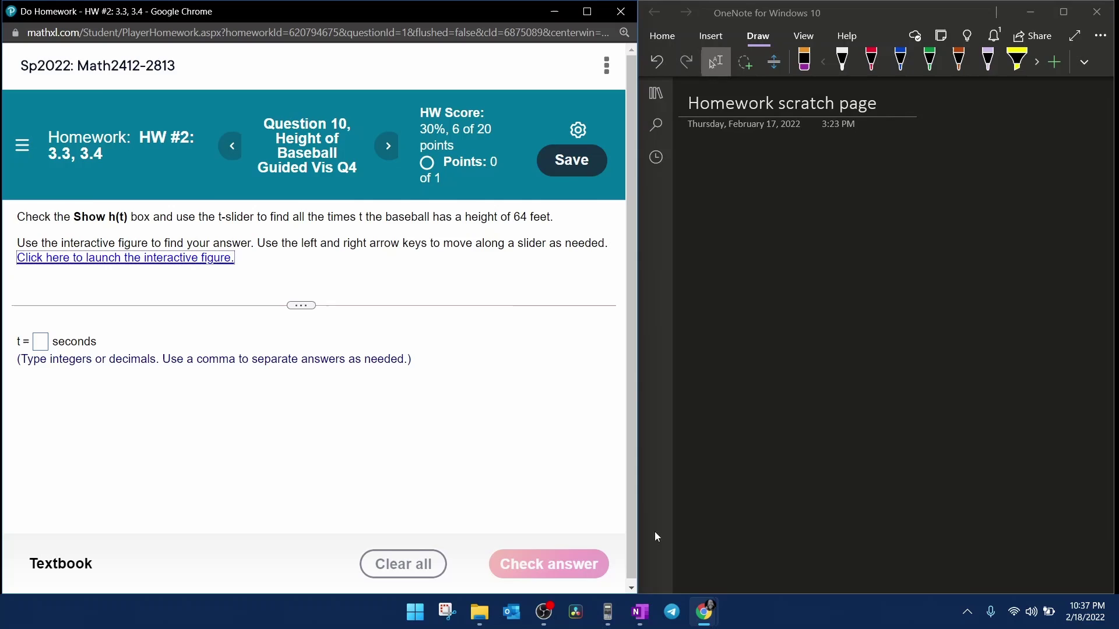
- Show h(t) on the baseball figure and slide t to 0.5, then 3.5, both at 64 ft
{"action": "left_click", "coordinate": [125, 258]}
{"action": "left_click", "coordinate": [70, 95]}
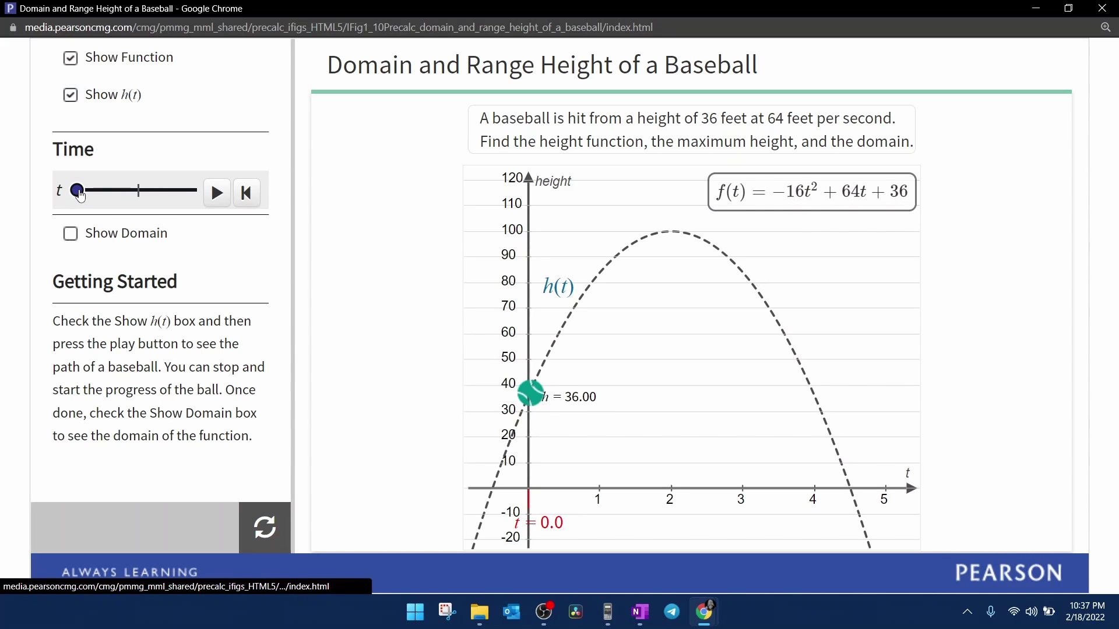
{"action": "left_click_drag", "start_coordinate": [81, 194], "coordinate": [96, 198]}
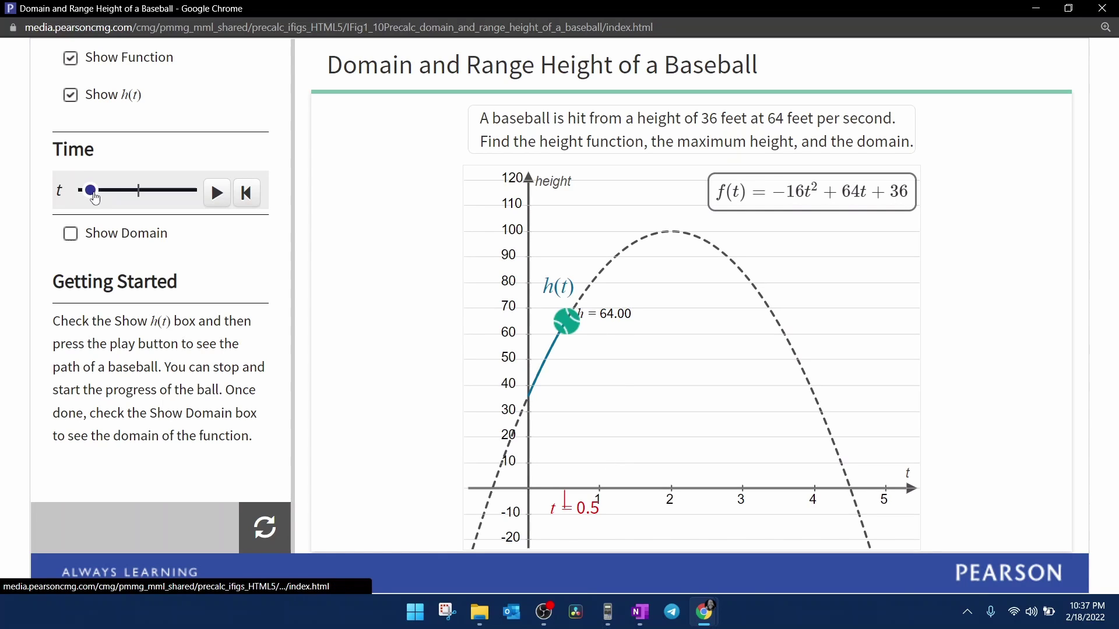
{"action": "left_click_drag", "start_coordinate": [100, 198], "coordinate": [175, 223]}
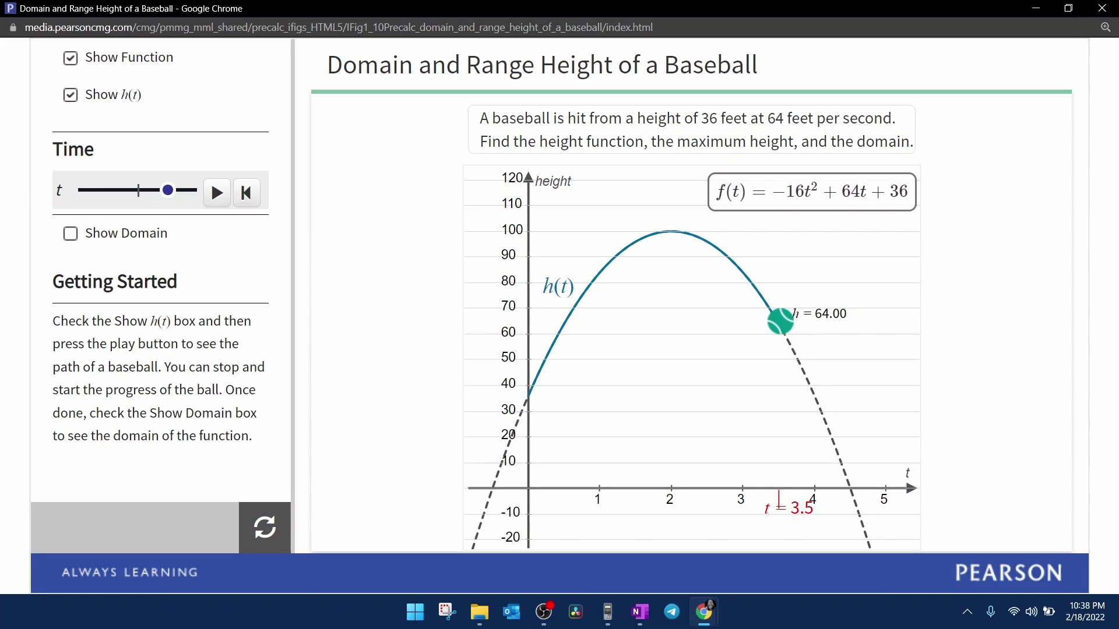
- Underline h(t) and handwrite 64 = −16t² + 64t + 36 below it in OneNote
{"action": "key", "text": "alt+Tab"}
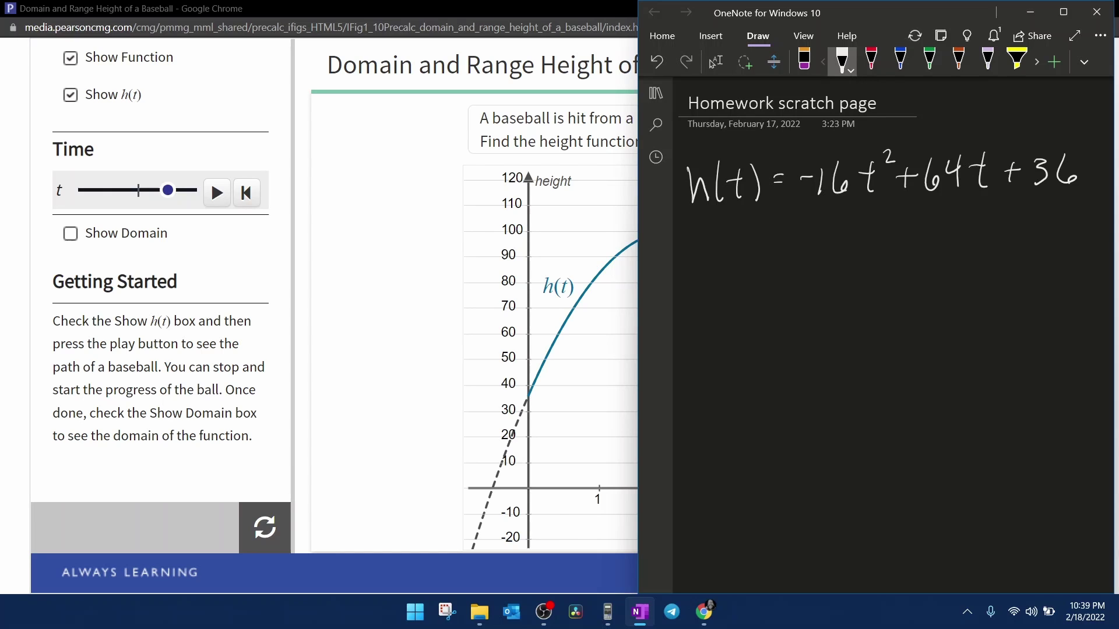
{"action": "left_click_drag", "start_coordinate": [685, 216], "coordinate": [764, 211]}
{"action": "mouse_move", "coordinate": [712, 260]}
{"action": "left_mouse_down"}
{"action": "mouse_move", "coordinate": [703, 282]}
{"action": "mouse_move", "coordinate": [741, 272]}
{"action": "left_mouse_up"}
{"action": "mouse_move", "coordinate": [740, 258]}
{"action": "left_mouse_down"}
{"action": "mouse_move", "coordinate": [740, 278]}
{"action": "mouse_move", "coordinate": [779, 272]}
{"action": "left_mouse_up"}
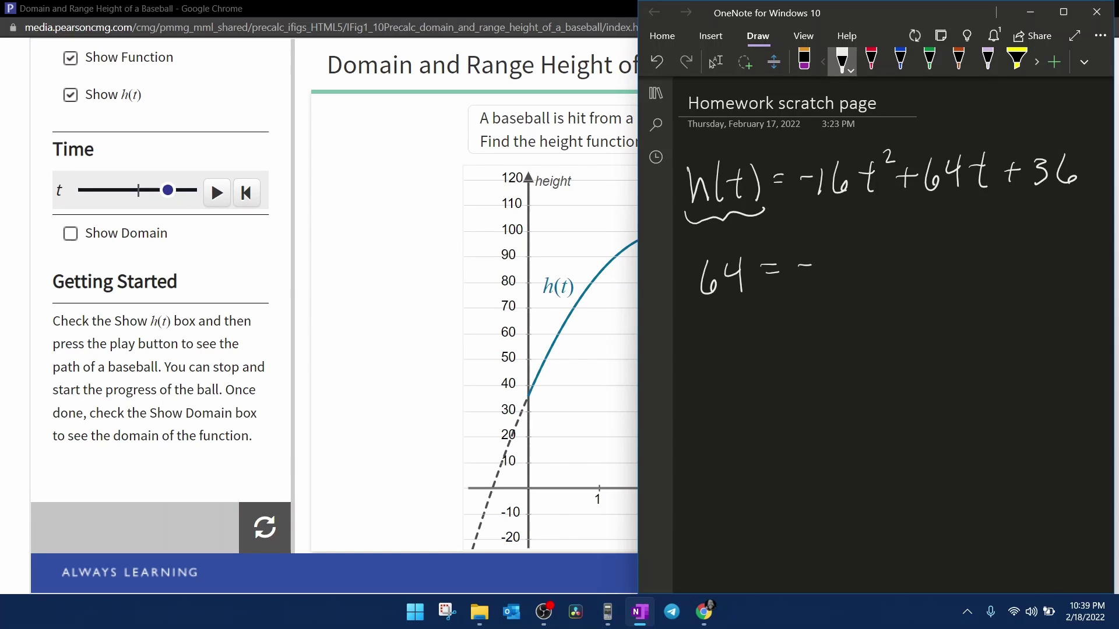
{"action": "mouse_move", "coordinate": [828, 256]}
{"action": "left_mouse_down"}
{"action": "mouse_move", "coordinate": [827, 285]}
{"action": "mouse_move", "coordinate": [838, 266]}
{"action": "mouse_move", "coordinate": [875, 256]}
{"action": "left_mouse_up"}
{"action": "mouse_move", "coordinate": [871, 245]}
{"action": "left_mouse_down"}
{"action": "mouse_move", "coordinate": [872, 281]}
{"action": "mouse_move", "coordinate": [897, 245]}
{"action": "mouse_move", "coordinate": [930, 265]}
{"action": "mouse_move", "coordinate": [961, 256]}
{"action": "left_mouse_up"}
{"action": "mouse_move", "coordinate": [957, 243]}
{"action": "left_mouse_down"}
{"action": "mouse_move", "coordinate": [955, 270]}
{"action": "mouse_move", "coordinate": [981, 249]}
{"action": "left_mouse_up"}
{"action": "mouse_move", "coordinate": [978, 238]}
{"action": "left_mouse_down"}
{"action": "mouse_move", "coordinate": [981, 267]}
{"action": "mouse_move", "coordinate": [1056, 256]}
{"action": "left_mouse_up"}
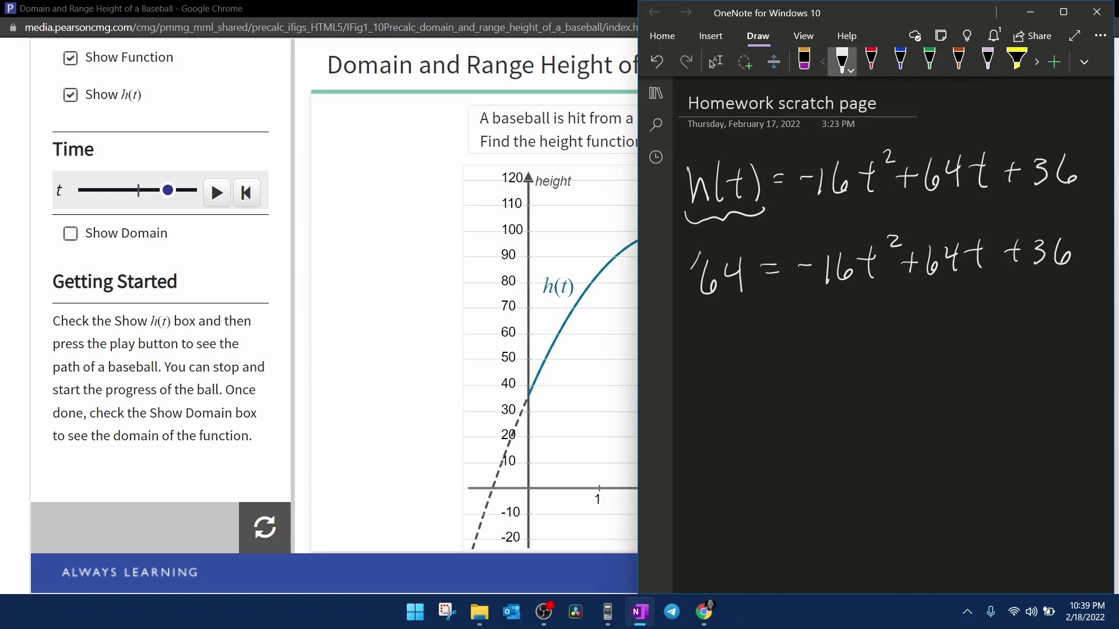
- Circle 64 linking it to h(t), write −64 under +36, and cross out the 64
{"action": "mouse_move", "coordinate": [694, 259]}
{"action": "left_mouse_down"}
{"action": "mouse_move", "coordinate": [723, 298]}
{"action": "mouse_move", "coordinate": [755, 270]}
{"action": "mouse_move", "coordinate": [743, 251]}
{"action": "mouse_move", "coordinate": [756, 236]}
{"action": "mouse_move", "coordinate": [849, 217]}
{"action": "mouse_move", "coordinate": [1016, 214]}
{"action": "left_mouse_up"}
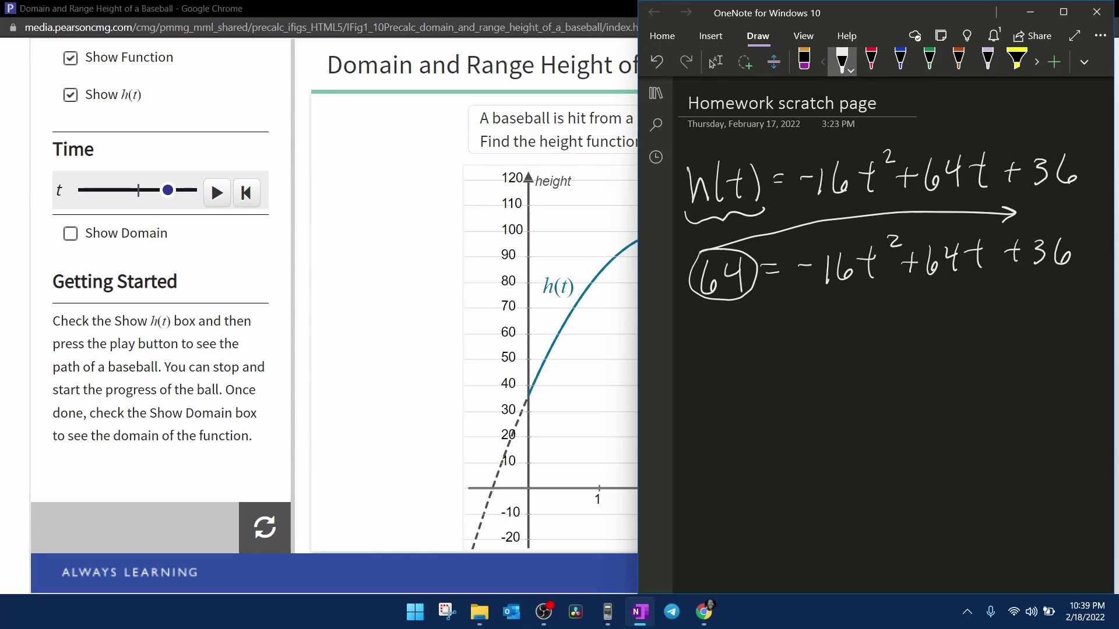
{"action": "mouse_move", "coordinate": [1049, 274]}
{"action": "left_mouse_down"}
{"action": "mouse_move", "coordinate": [1036, 289]}
{"action": "mouse_move", "coordinate": [1078, 285]}
{"action": "left_mouse_up"}
{"action": "left_click_drag", "start_coordinate": [1073, 275], "coordinate": [1070, 294]}
{"action": "left_click_drag", "start_coordinate": [759, 252], "coordinate": [715, 296]}
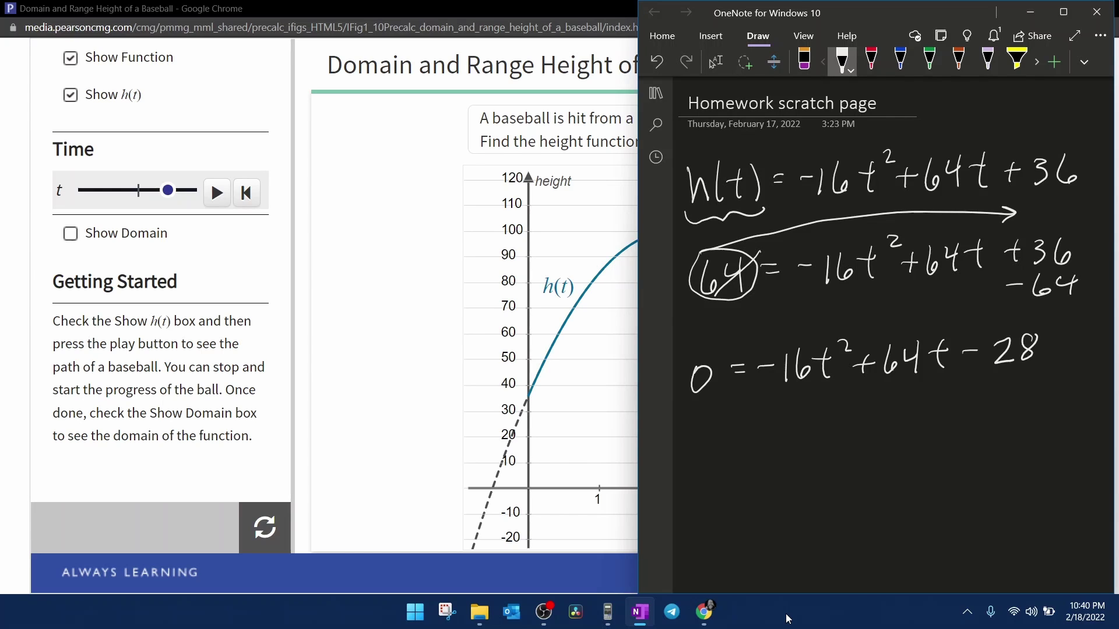
- Undo the stray underline stroke and return to the handwriting pen
{"action": "left_click_drag", "start_coordinate": [765, 399], "coordinate": [805, 394]}
{"action": "key", "text": "ctrl+z"}
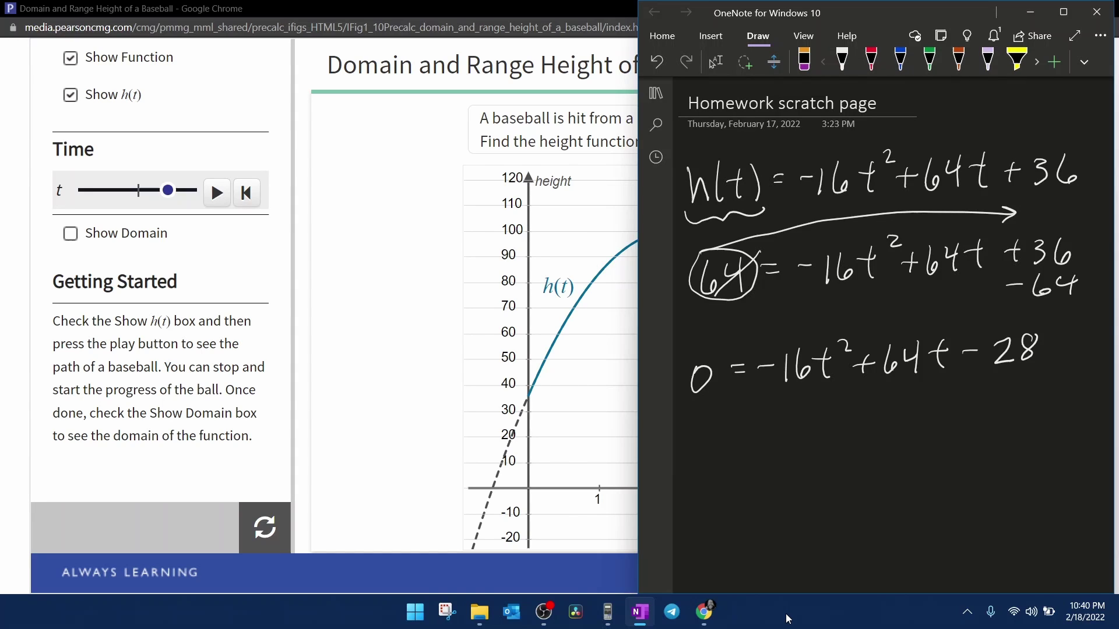
{"action": "left_click", "coordinate": [842, 58]}
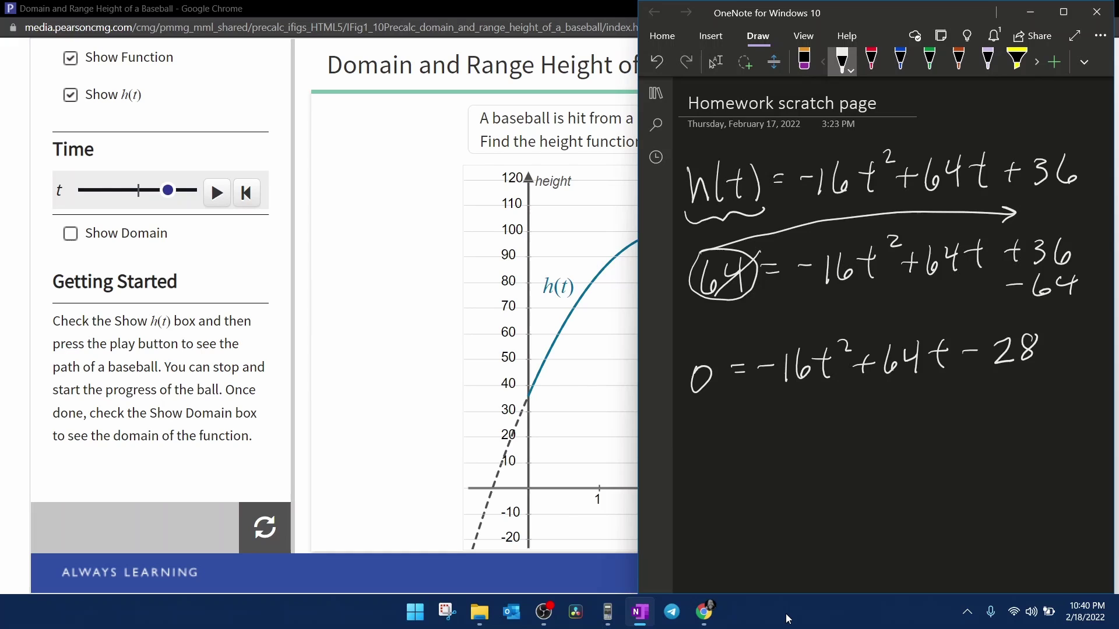
- Handwrite 0 = 16t² − 64t + 28 and underline the coefficients 16 and 28
{"action": "mouse_move", "coordinate": [703, 451]}
{"action": "left_mouse_down"}
{"action": "mouse_move", "coordinate": [742, 448]}
{"action": "mouse_move", "coordinate": [769, 466]}
{"action": "mouse_move", "coordinate": [830, 438]}
{"action": "left_mouse_up"}
{"action": "left_click_drag", "start_coordinate": [824, 429], "coordinate": [826, 459]}
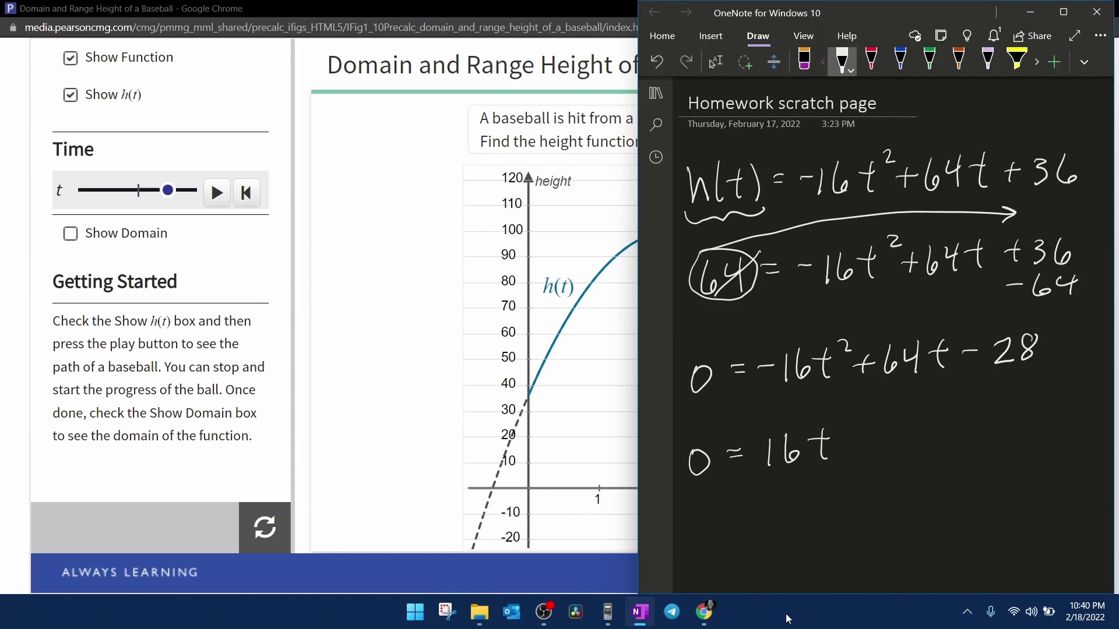
{"action": "mouse_move", "coordinate": [841, 421]}
{"action": "left_mouse_down"}
{"action": "mouse_move", "coordinate": [892, 456]}
{"action": "mouse_move", "coordinate": [923, 434]}
{"action": "left_mouse_up"}
{"action": "mouse_move", "coordinate": [919, 418]}
{"action": "left_mouse_down"}
{"action": "mouse_move", "coordinate": [921, 454]}
{"action": "mouse_move", "coordinate": [942, 428]}
{"action": "left_mouse_up"}
{"action": "left_click_drag", "start_coordinate": [937, 418], "coordinate": [949, 446]}
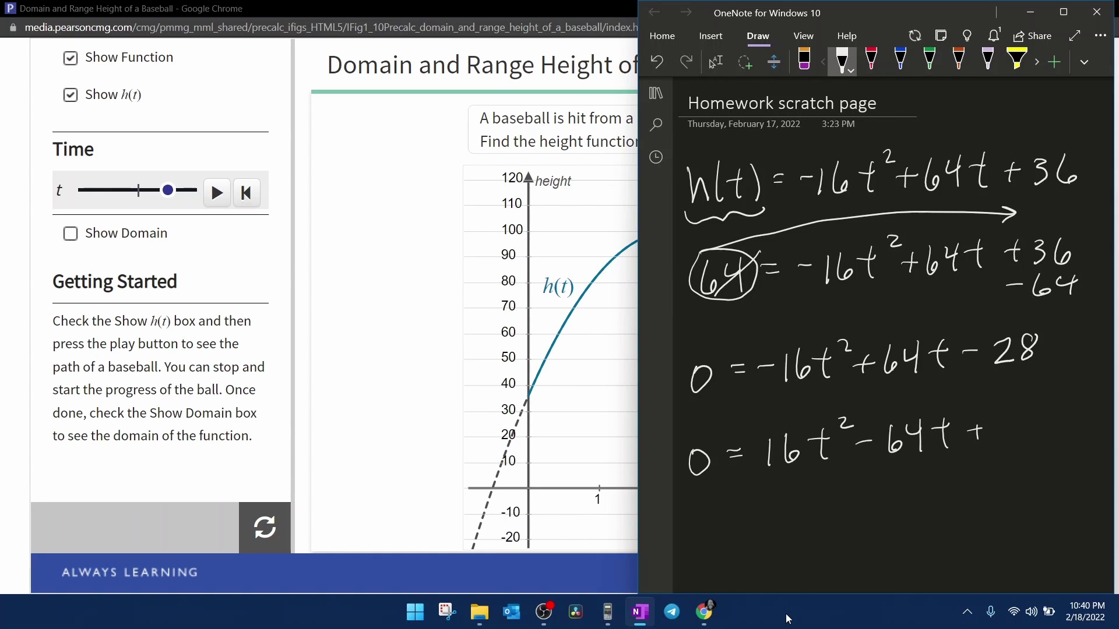
{"action": "mouse_move", "coordinate": [998, 418]}
{"action": "left_mouse_down"}
{"action": "mouse_move", "coordinate": [1017, 439]}
{"action": "mouse_move", "coordinate": [1035, 414]}
{"action": "left_mouse_up"}
{"action": "left_click_drag", "start_coordinate": [774, 484], "coordinate": [802, 480]}
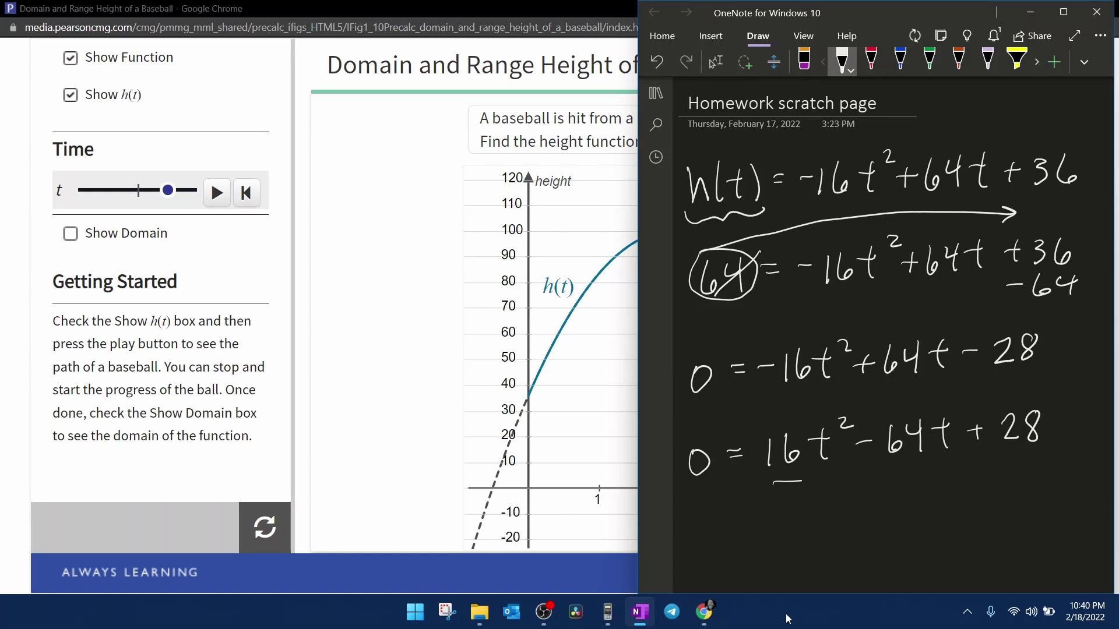
{"action": "left_click_drag", "start_coordinate": [1004, 458], "coordinate": [1031, 454]}
- Put the calculator in Equation/Func mode for a degree-2 polynomial
{"action": "left_click", "coordinate": [607, 612]}
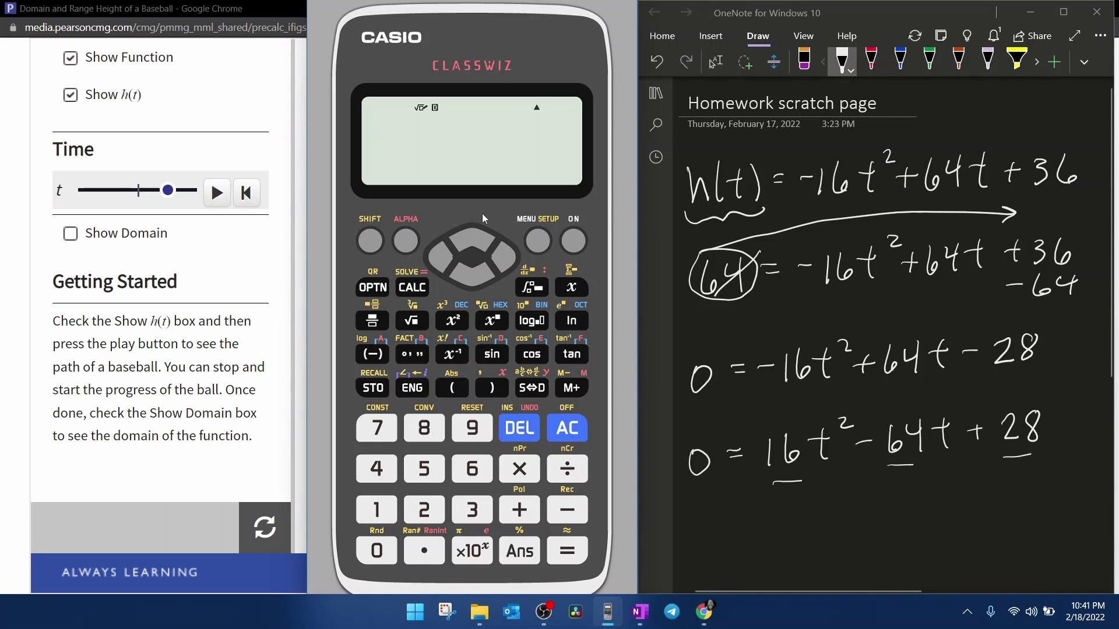
{"action": "left_click", "coordinate": [538, 242]}
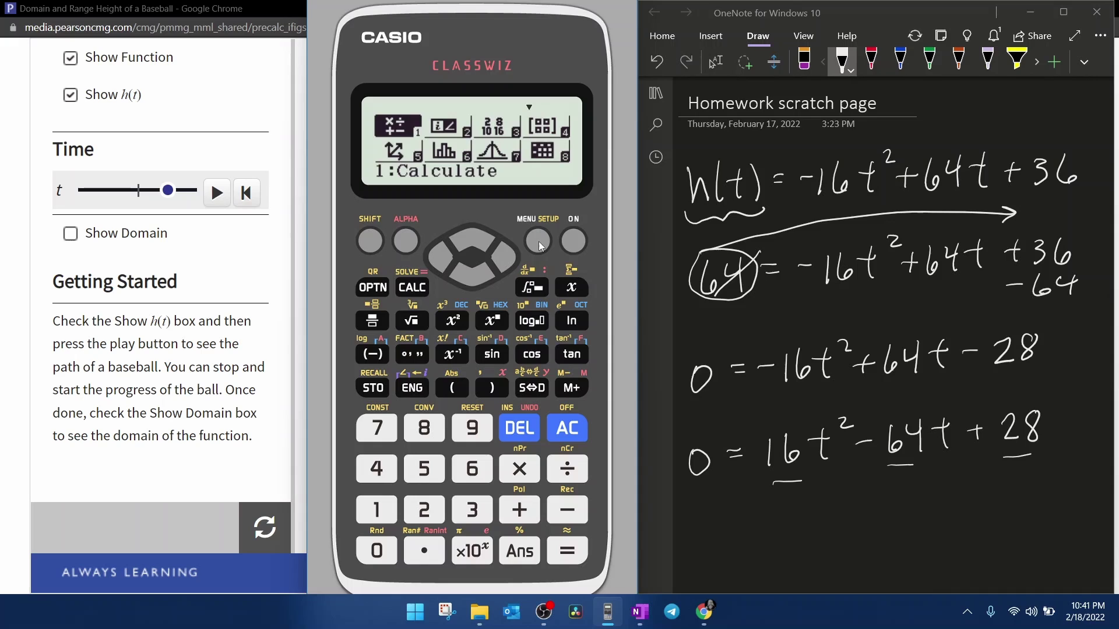
{"action": "left_click", "coordinate": [471, 278]}
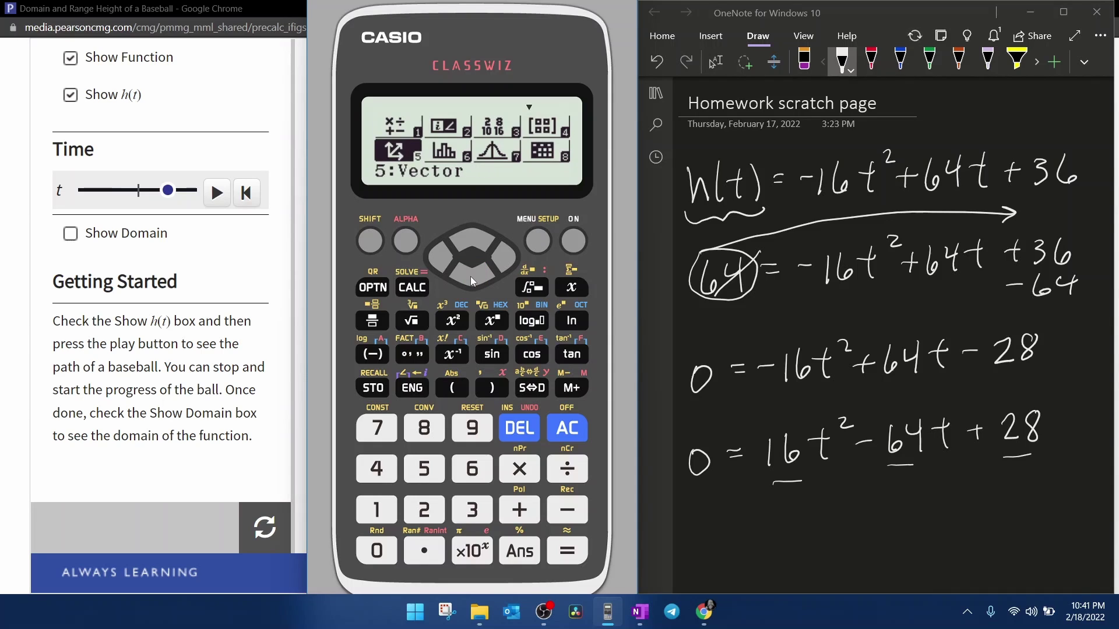
{"action": "left_click", "coordinate": [470, 276]}
{"action": "left_click", "coordinate": [502, 256]}
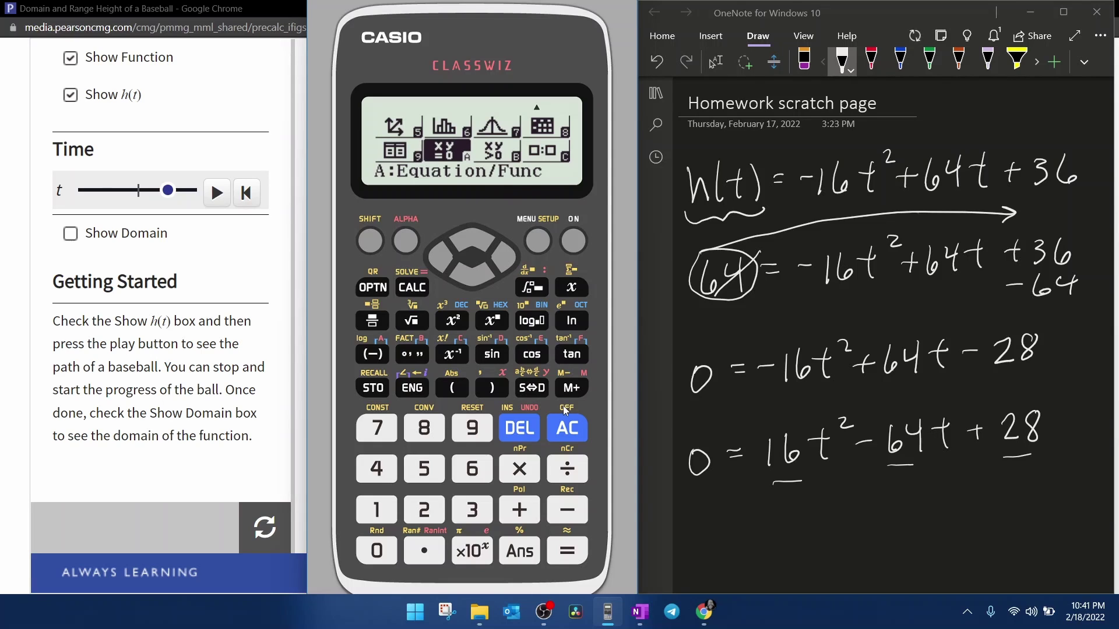
{"action": "left_click", "coordinate": [568, 551]}
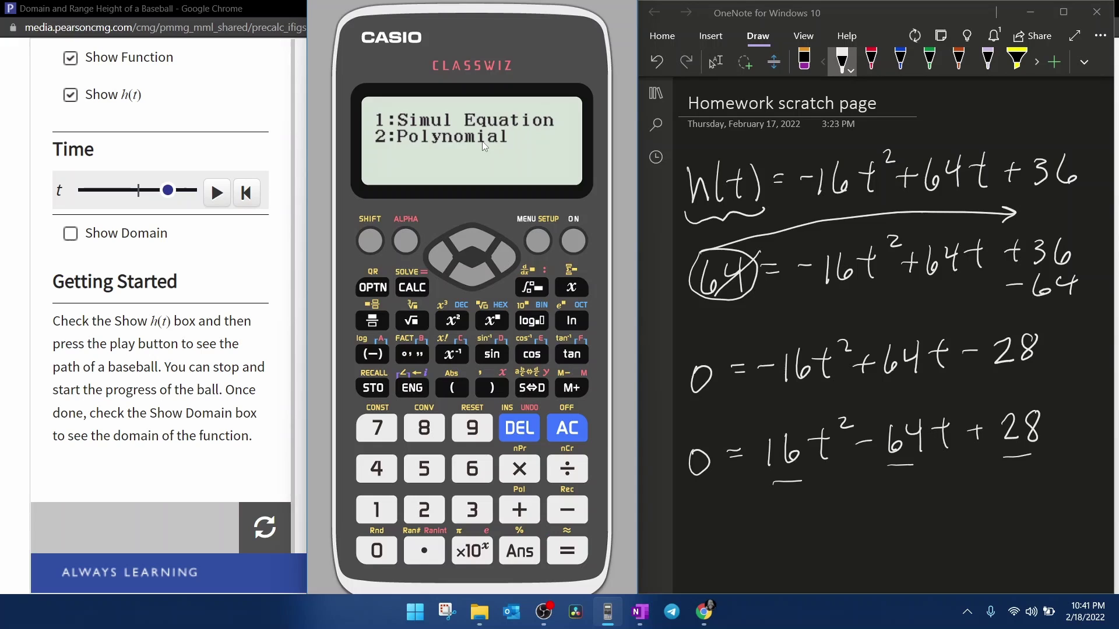
{"action": "left_click", "coordinate": [422, 511]}
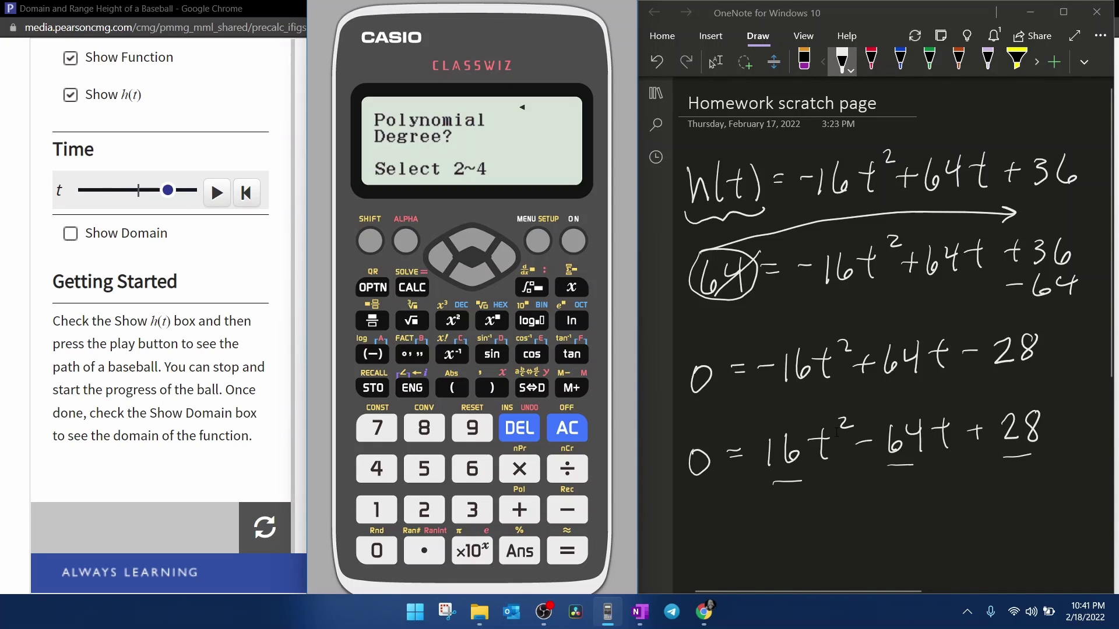
{"action": "left_click", "coordinate": [433, 508]}
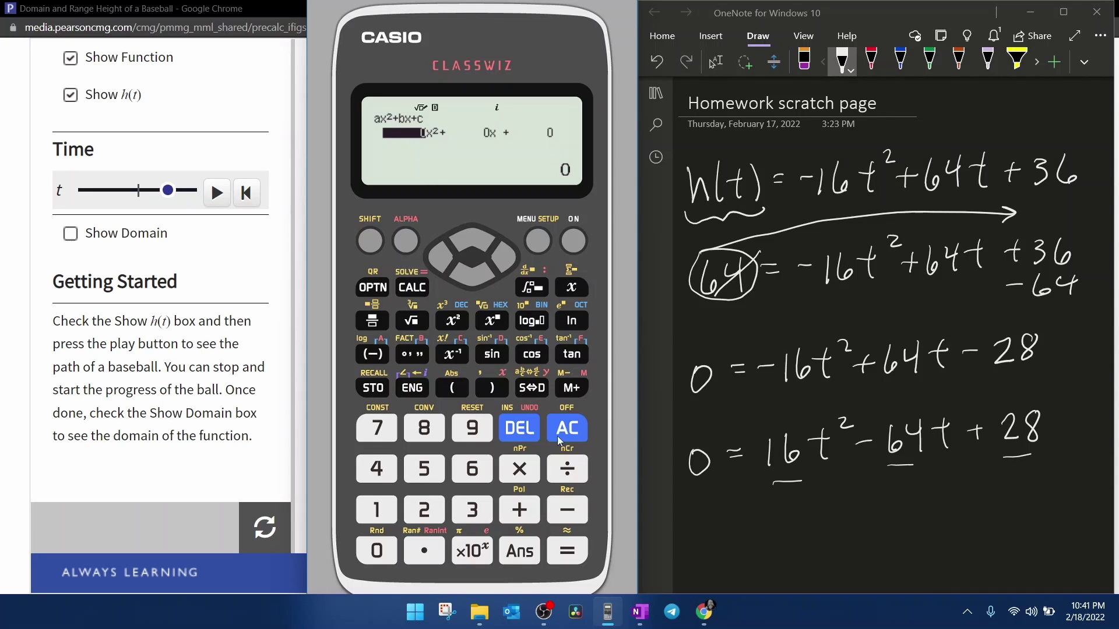
- Enter the coefficients a = 16, b = −64 and c = 28
{"action": "left_click", "coordinate": [374, 516]}
{"action": "left_click", "coordinate": [472, 469]}
{"action": "left_click", "coordinate": [568, 552]}
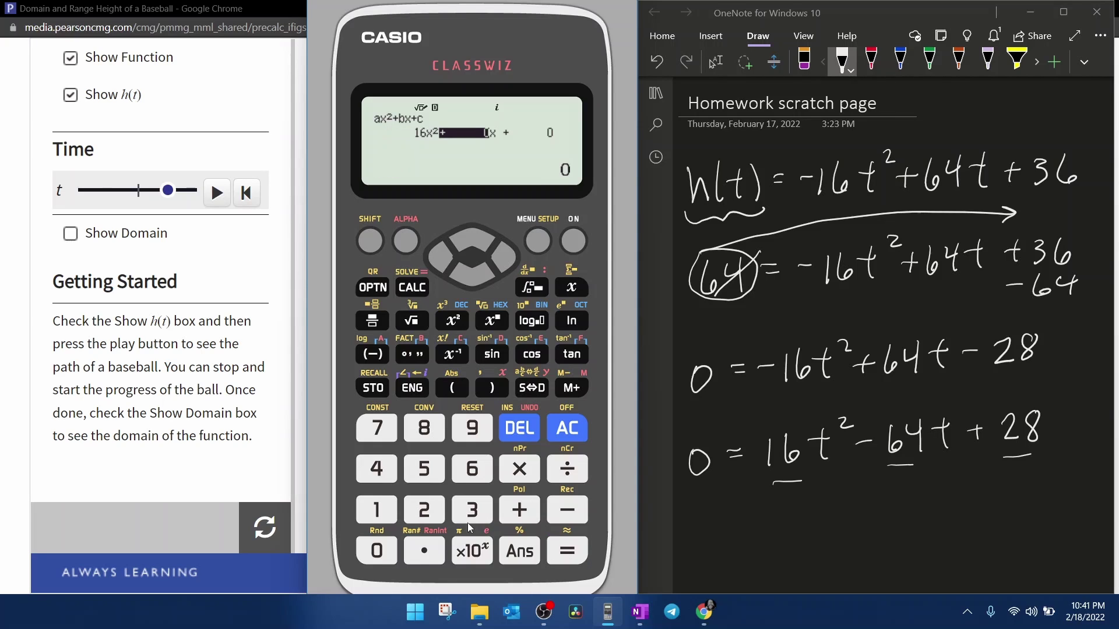
{"action": "left_click", "coordinate": [372, 355]}
{"action": "left_click", "coordinate": [469, 469]}
{"action": "left_click", "coordinate": [380, 472]}
{"action": "left_click", "coordinate": [565, 551]}
{"action": "left_click", "coordinate": [434, 514]}
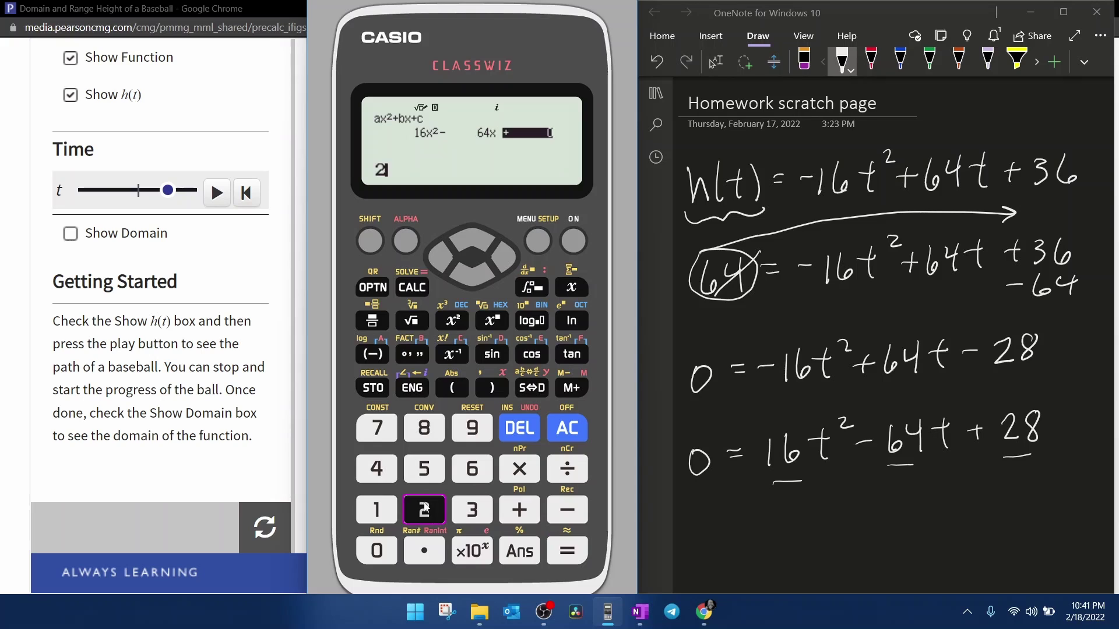
{"action": "left_click", "coordinate": [436, 431]}
{"action": "left_click", "coordinate": [550, 561]}
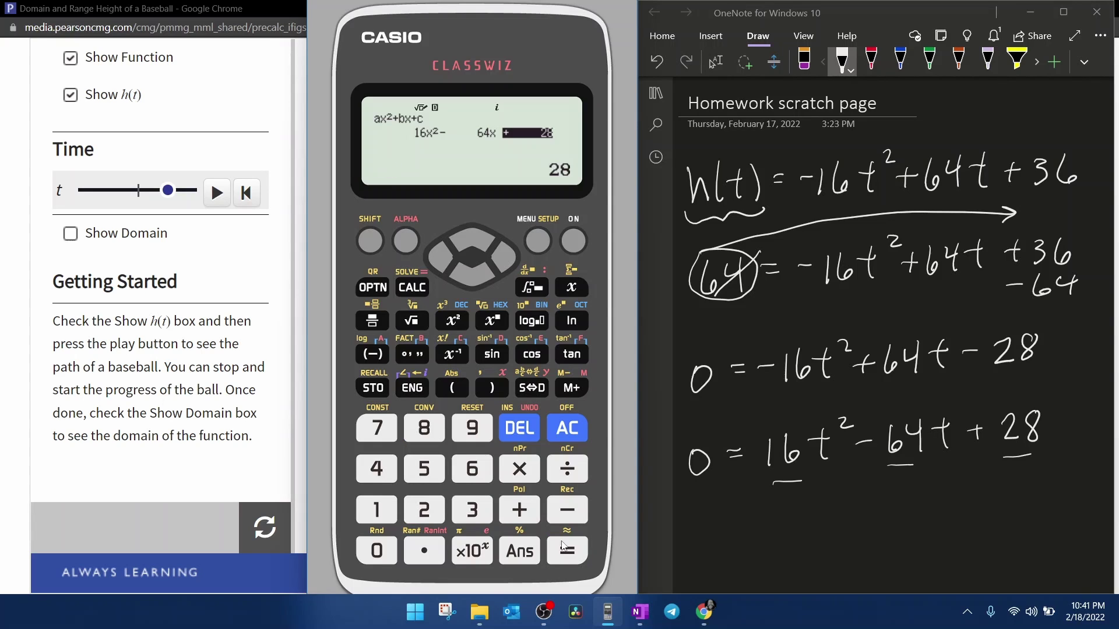
- Solve the quadratic, convert the first root 7/2 to 3.5, and write t = 3.5 in OneNote
{"action": "left_click", "coordinate": [568, 554]}
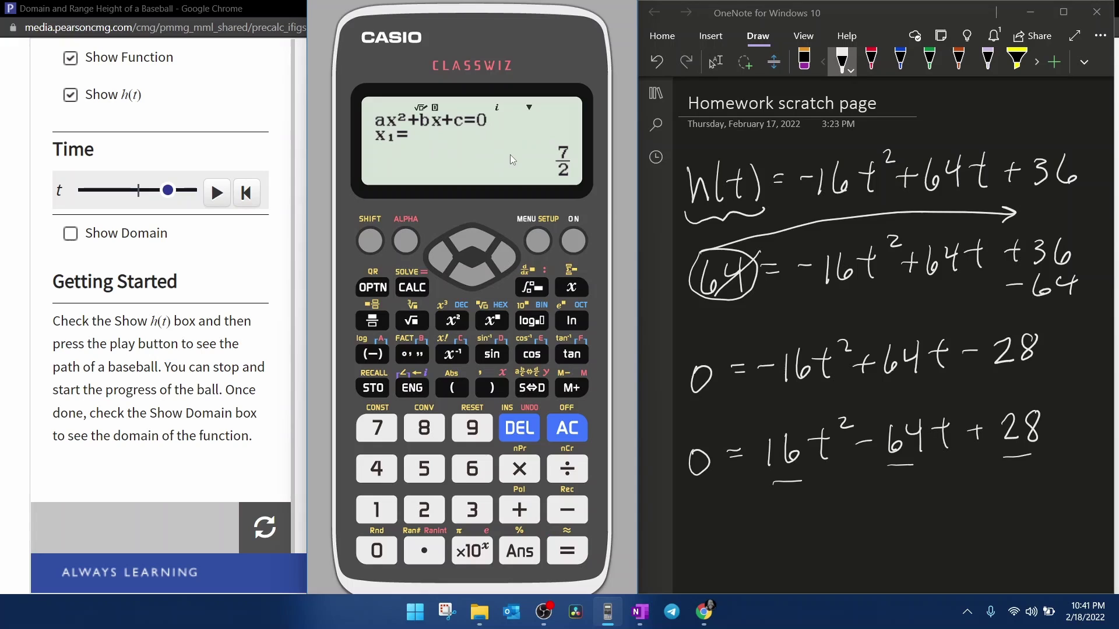
{"action": "left_click_drag", "start_coordinate": [752, 502], "coordinate": [761, 542]}
{"action": "left_click_drag", "start_coordinate": [735, 523], "coordinate": [790, 517]}
{"action": "left_click_drag", "start_coordinate": [779, 526], "coordinate": [791, 525]}
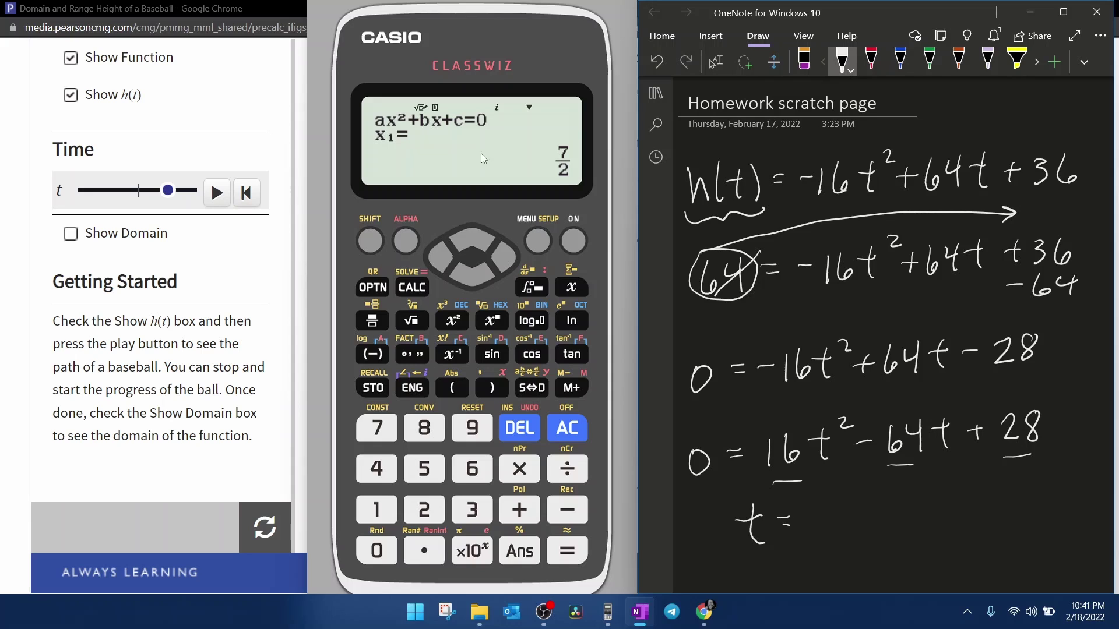
{"action": "left_click", "coordinate": [532, 388]}
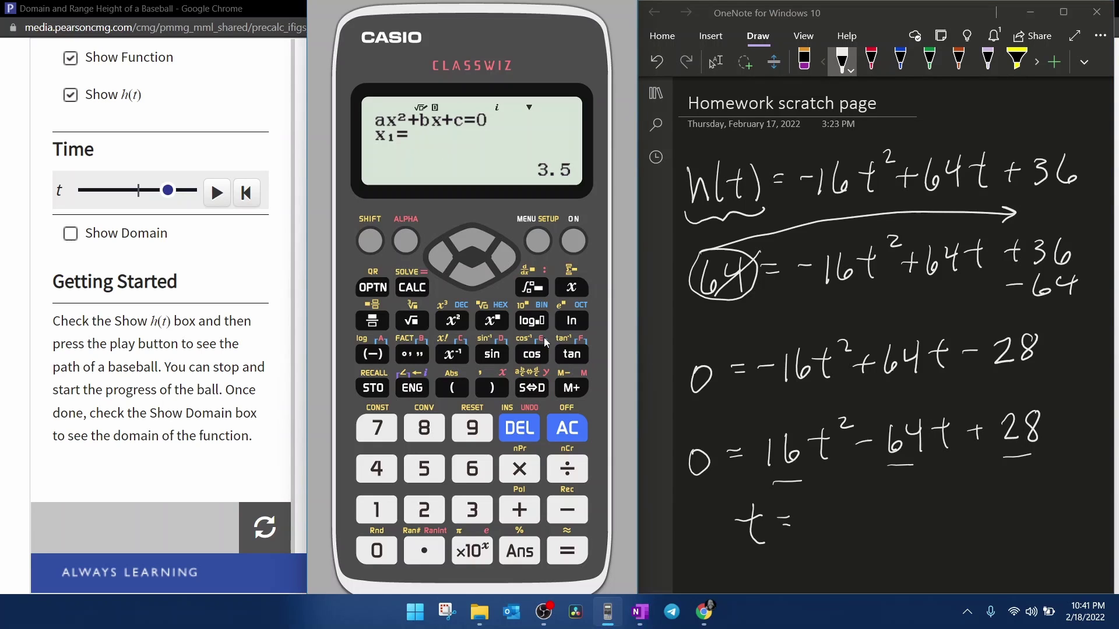
{"action": "left_click_drag", "start_coordinate": [807, 518], "coordinate": [810, 540]}
{"action": "left_click", "coordinate": [833, 534]}
{"action": "mouse_move", "coordinate": [860, 510]}
{"action": "left_mouse_down"}
{"action": "mouse_move", "coordinate": [846, 534]}
{"action": "mouse_move", "coordinate": [867, 507]}
{"action": "mouse_move", "coordinate": [891, 549]}
{"action": "left_mouse_up"}
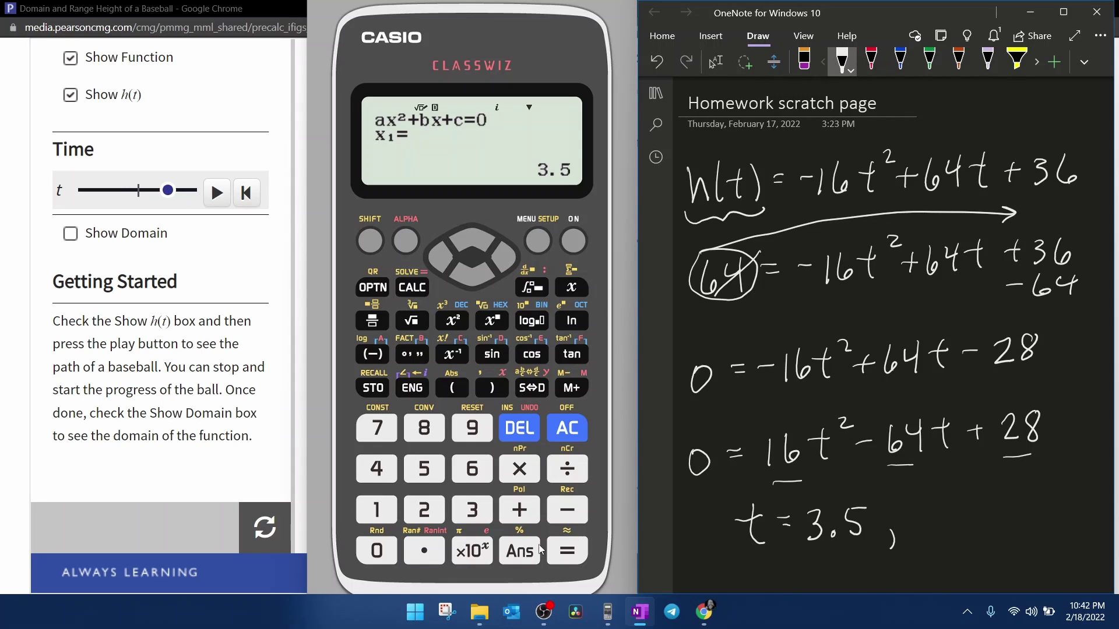
- Add the second root 0.5 to the underlined t line, then show the minimum y = −36
{"action": "left_click", "coordinate": [569, 553]}
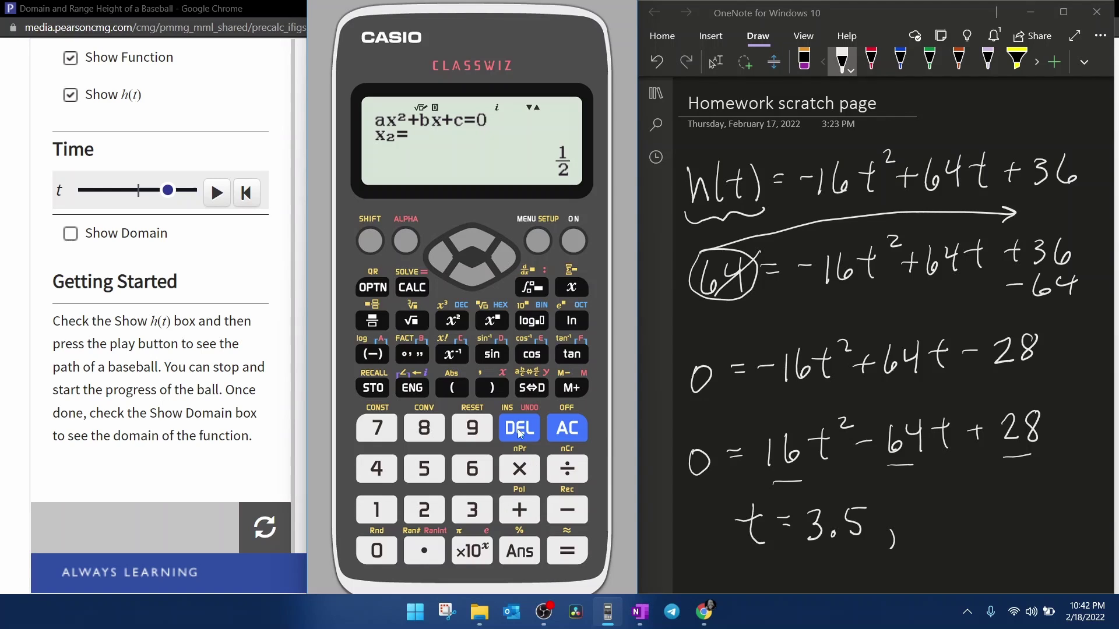
{"action": "left_click", "coordinate": [537, 393]}
{"action": "left_click_drag", "start_coordinate": [932, 510], "coordinate": [955, 527]}
{"action": "left_click", "coordinate": [944, 527]}
{"action": "left_click_drag", "start_coordinate": [756, 558], "coordinate": [992, 547]}
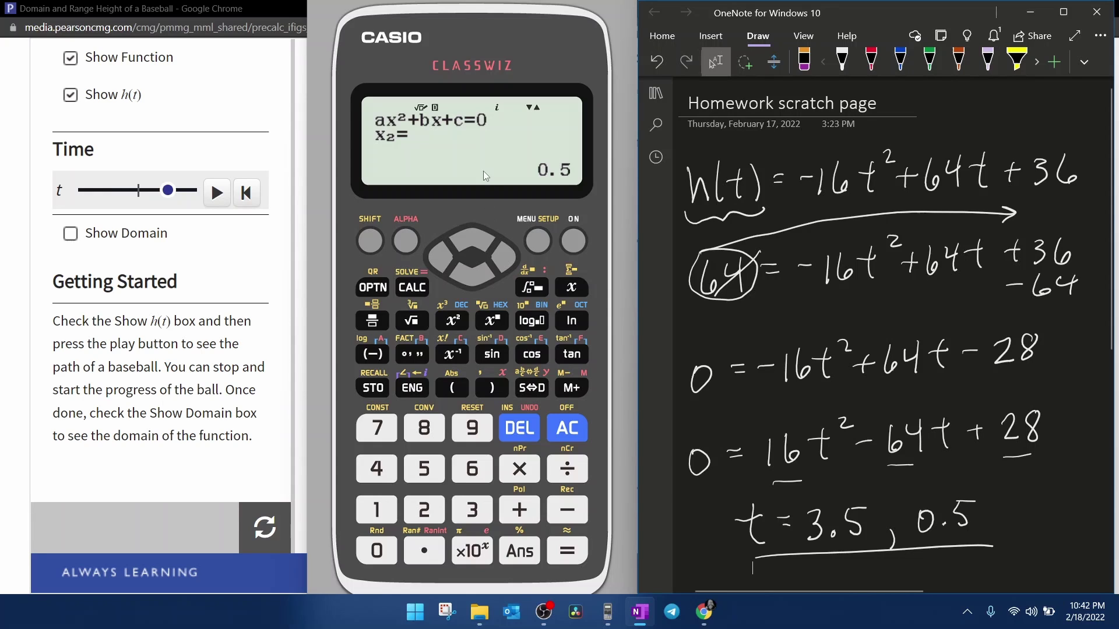
{"action": "left_click", "coordinate": [571, 557]}
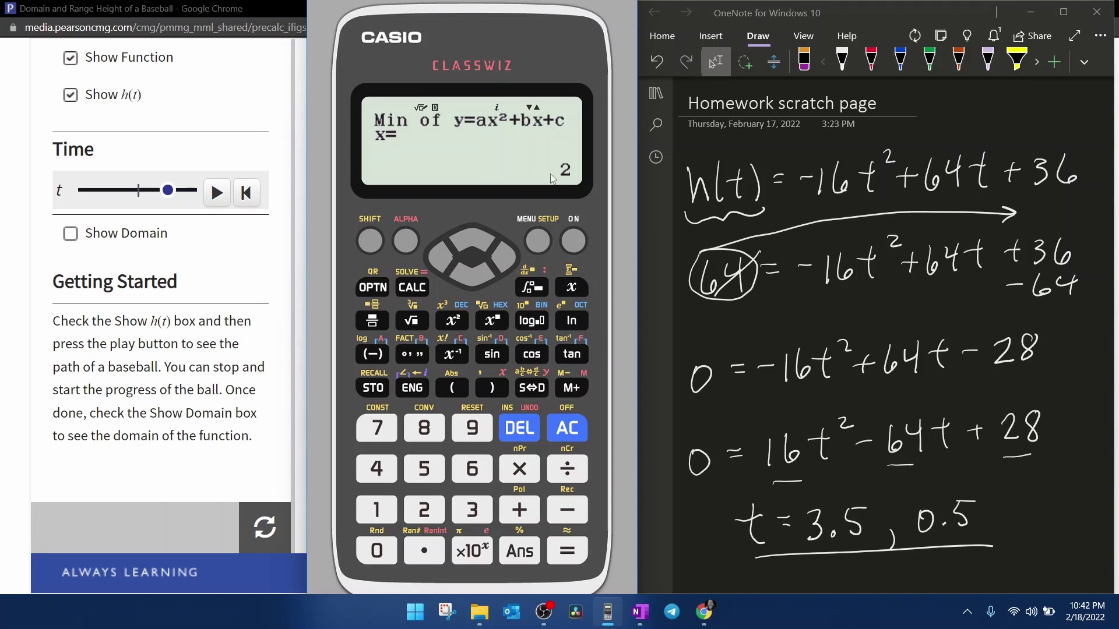
{"action": "left_click", "coordinate": [570, 557]}
- Enter 0.5,3.5 in the homework's t= box and check the answer
{"action": "key", "text": "alt+Tab"}
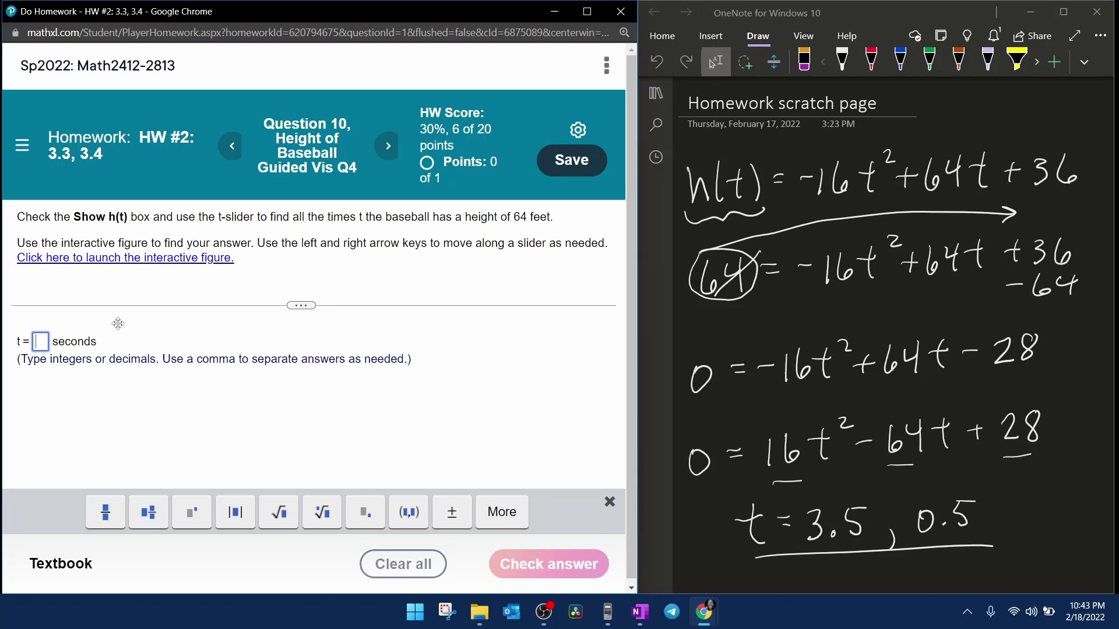
{"action": "type", "text": "0.5"}
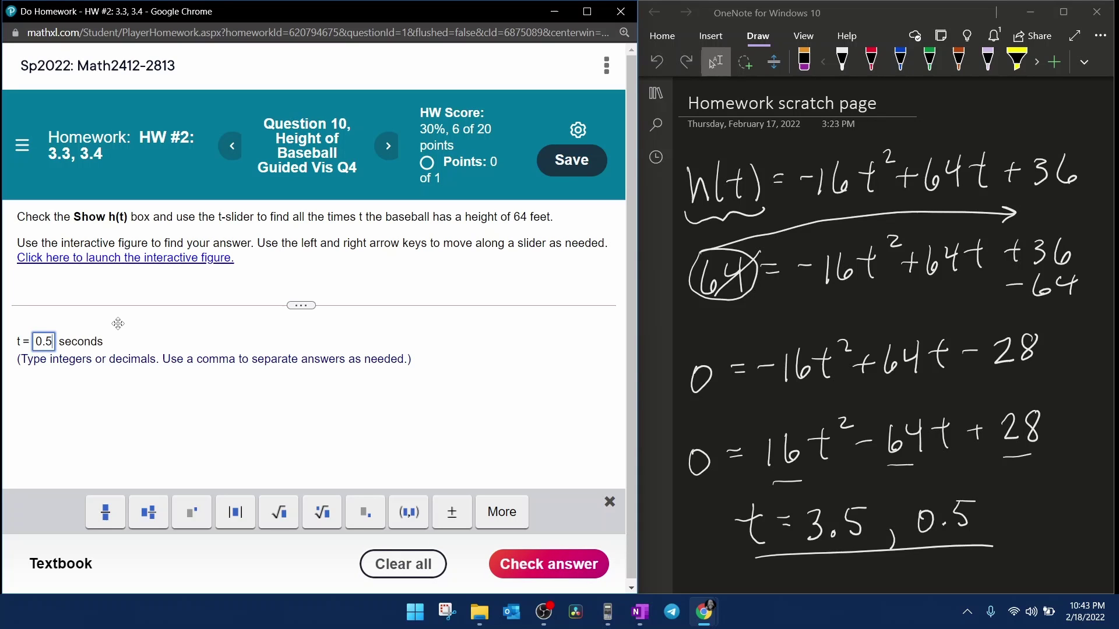
{"action": "type", "text": ",3.5"}
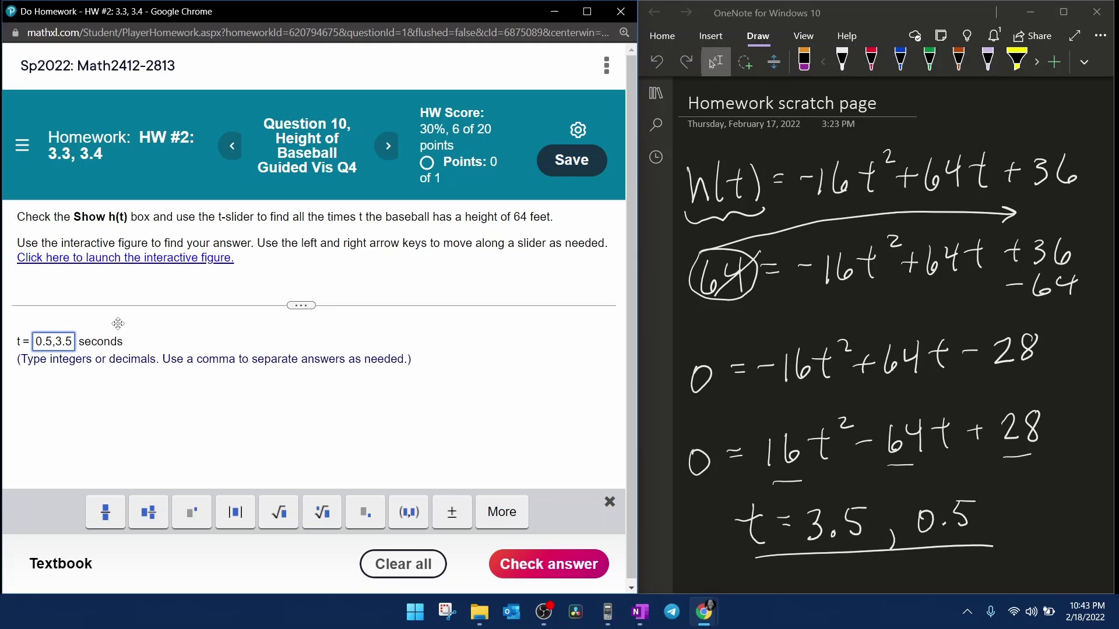
{"action": "key", "text": "Return"}
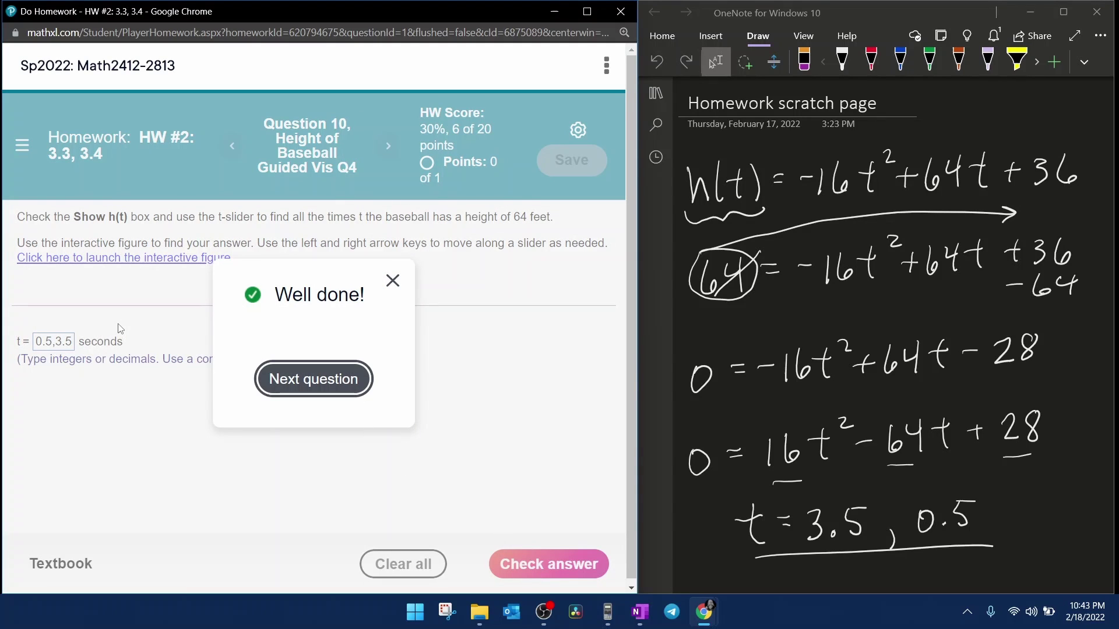